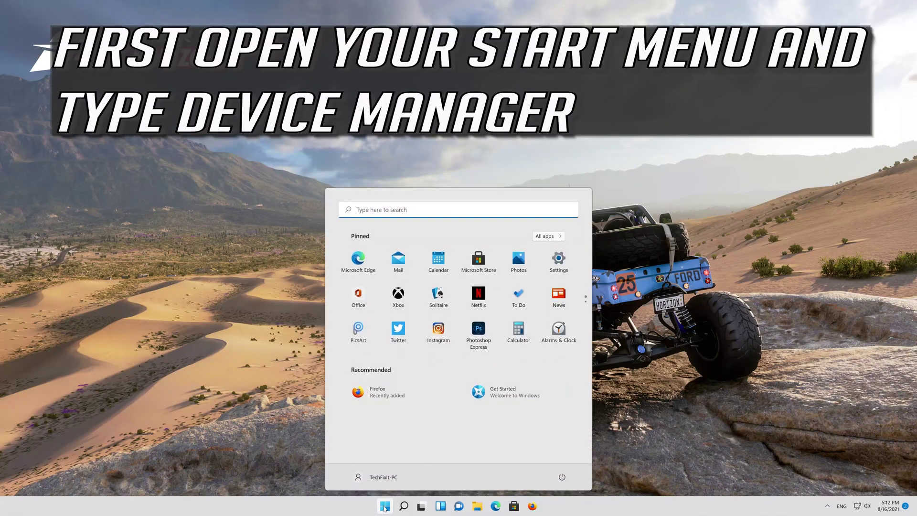
Search the Start menu for 'device manager' and open Device Manager
type("device mana")
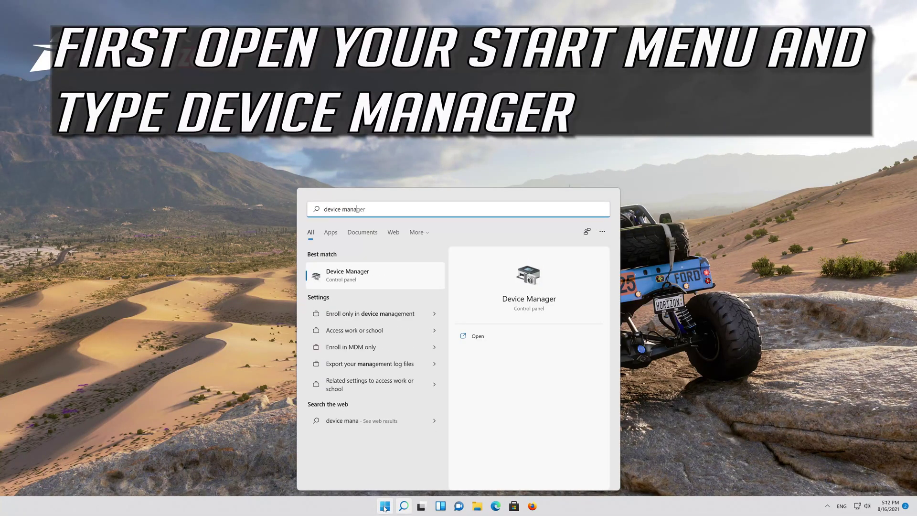
type("ger")
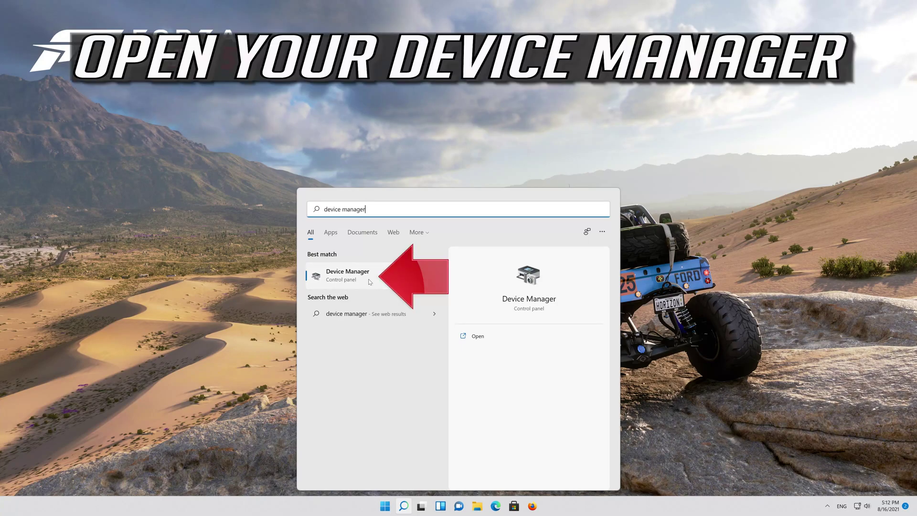
left_click(348, 275)
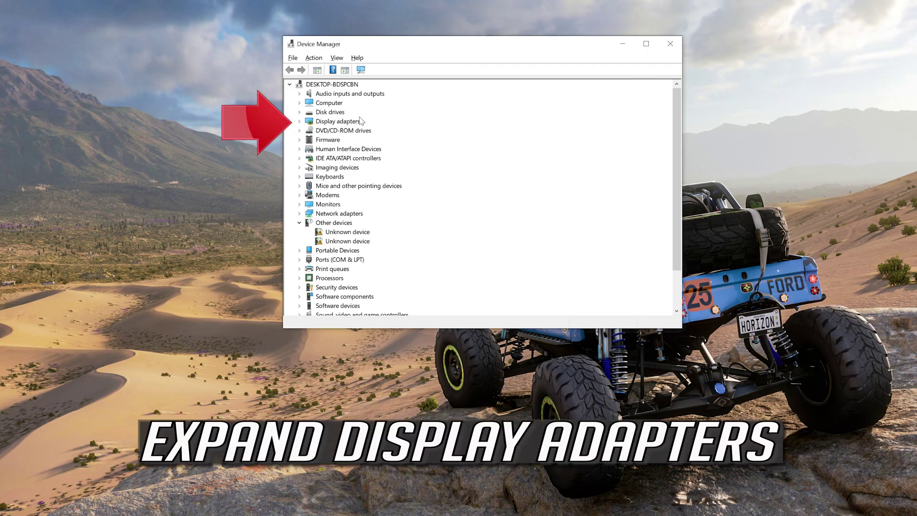
Expand Display adapters and bring up the NVIDIA GeForce RTX 3080 Ti context menu
left_click(299, 122)
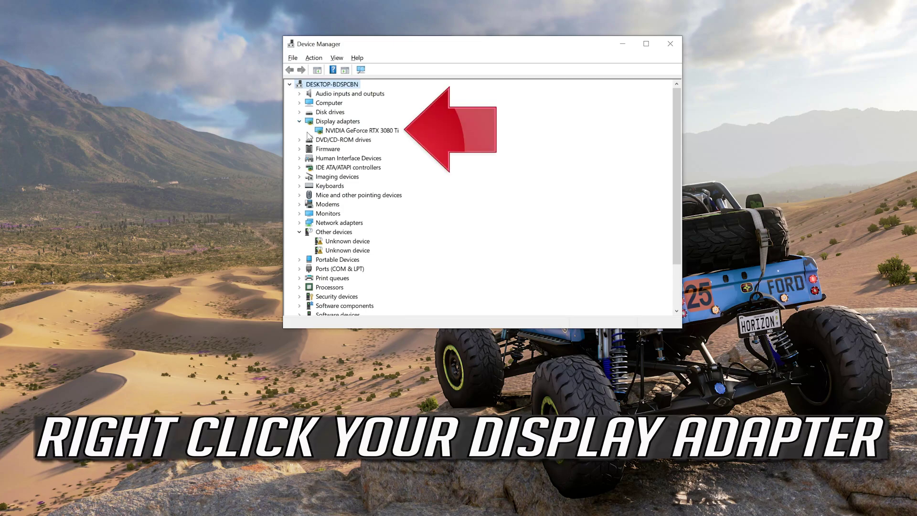
right_click(382, 134)
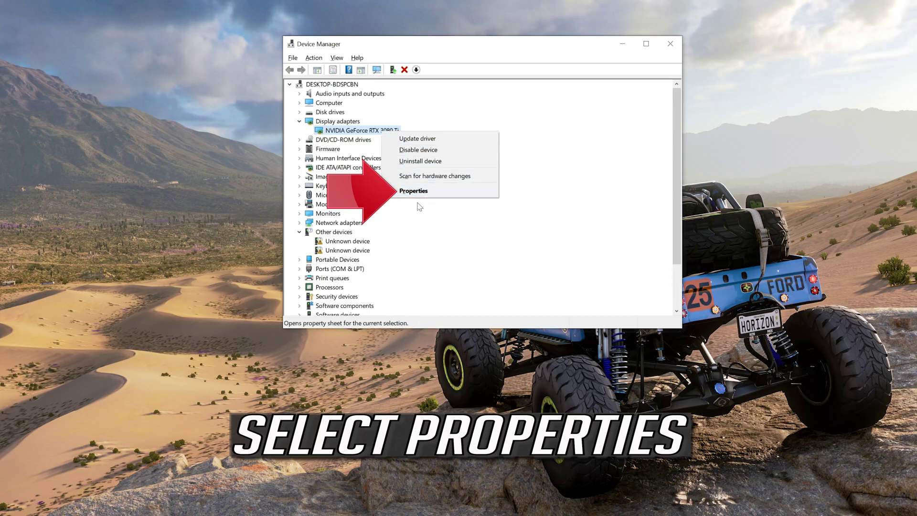
Start the Update Driver wizard from the RTX 3080 Ti Properties Driver tab
left_click(439, 192)
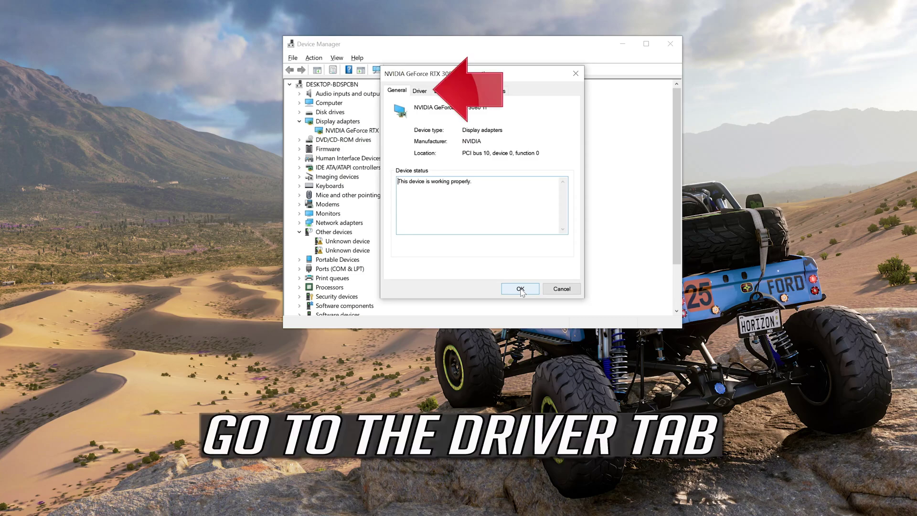
left_click(420, 92)
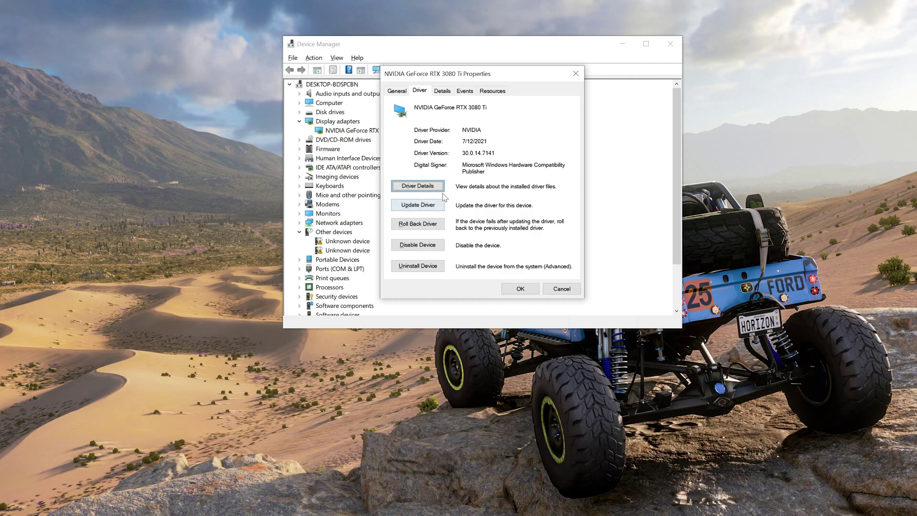
left_click(405, 209)
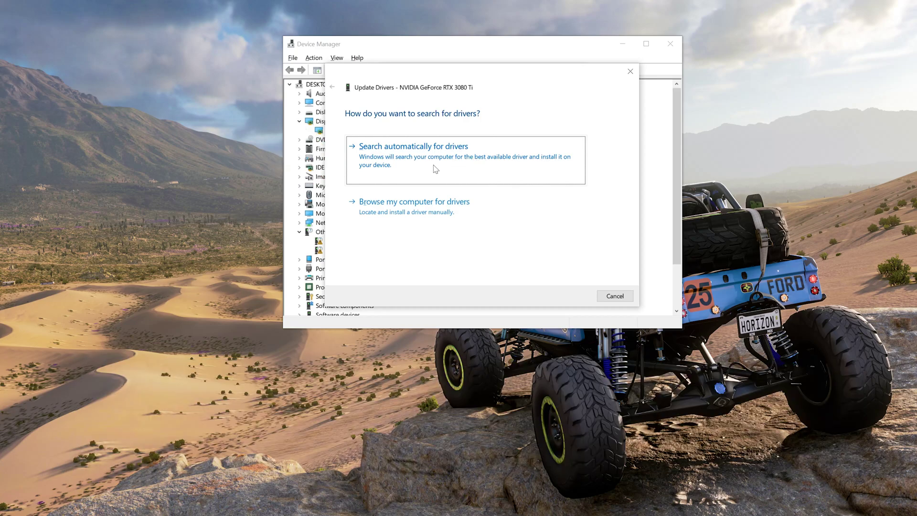
Search automatically for an RTX 3080 Ti driver, find the best is installed, and close both dialogs
left_click(436, 169)
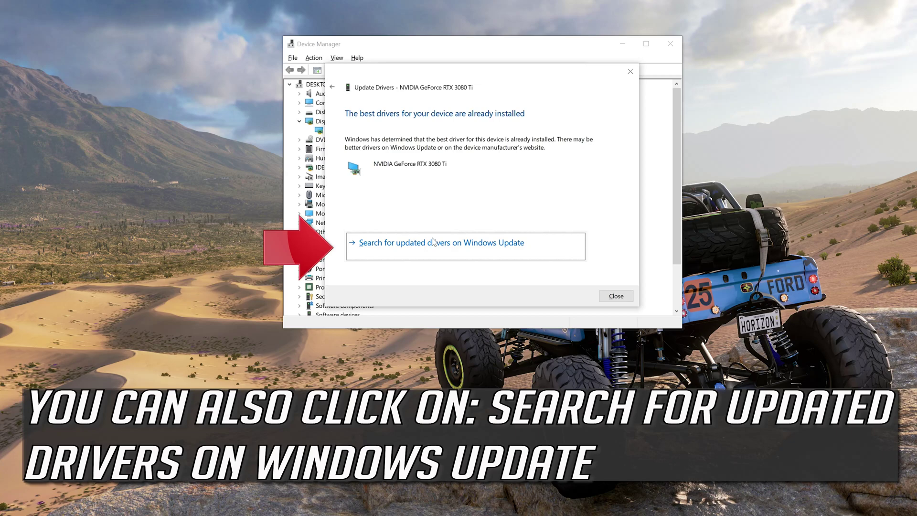
left_click(621, 296)
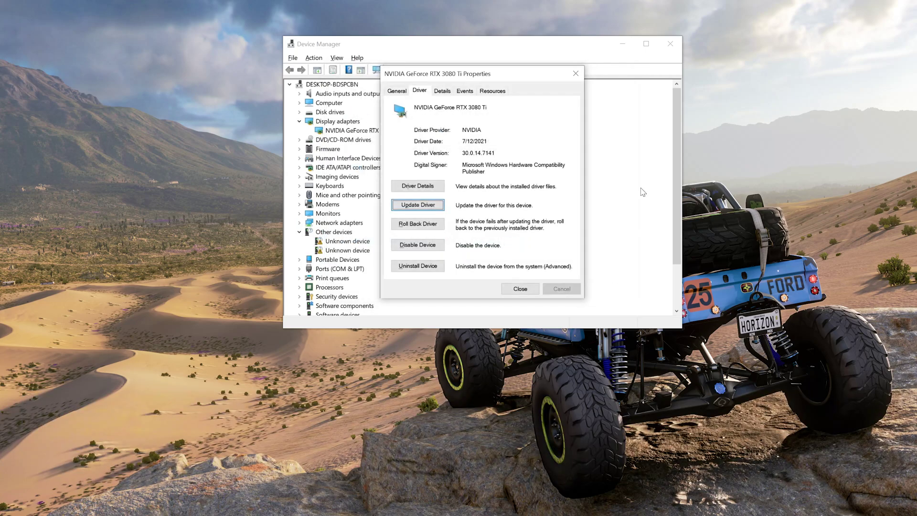
left_click(576, 73)
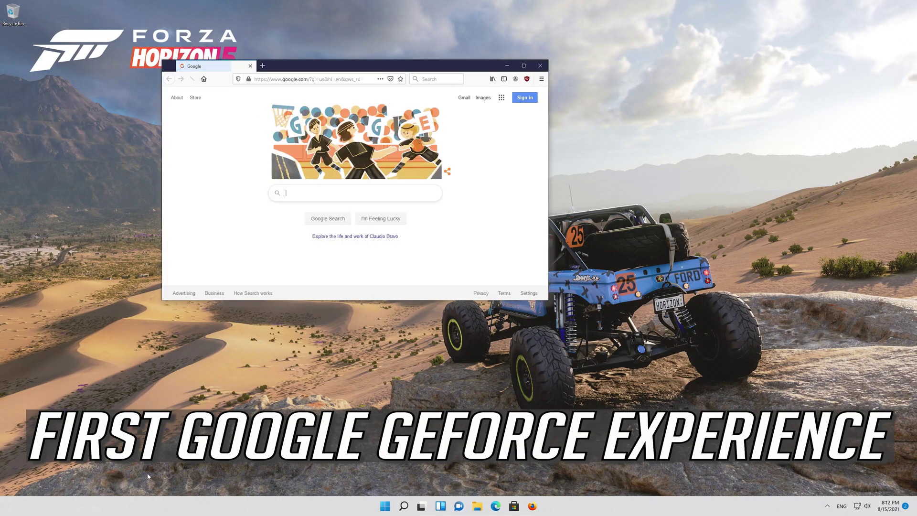
Google 'geforce experience' and open the GeForce Experience - Nvidia result
left_click_drag(384, 71, 449, 131)
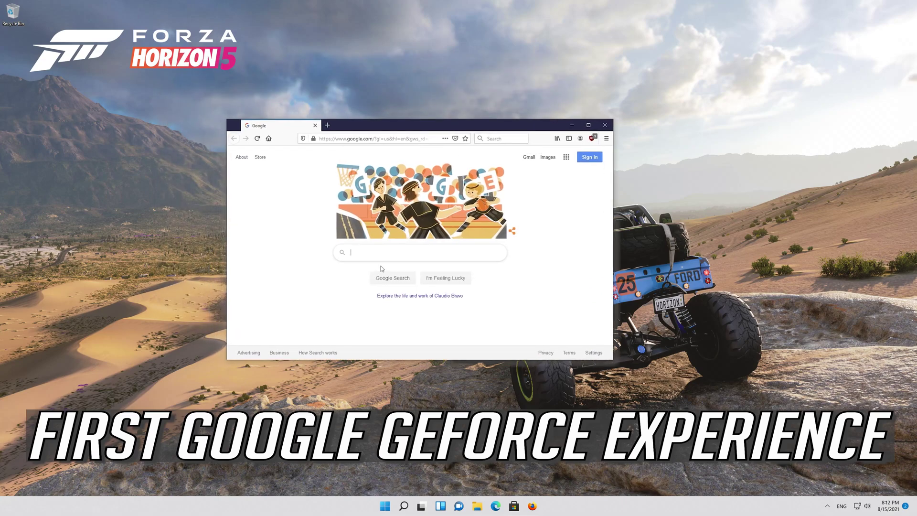
type("geforce")
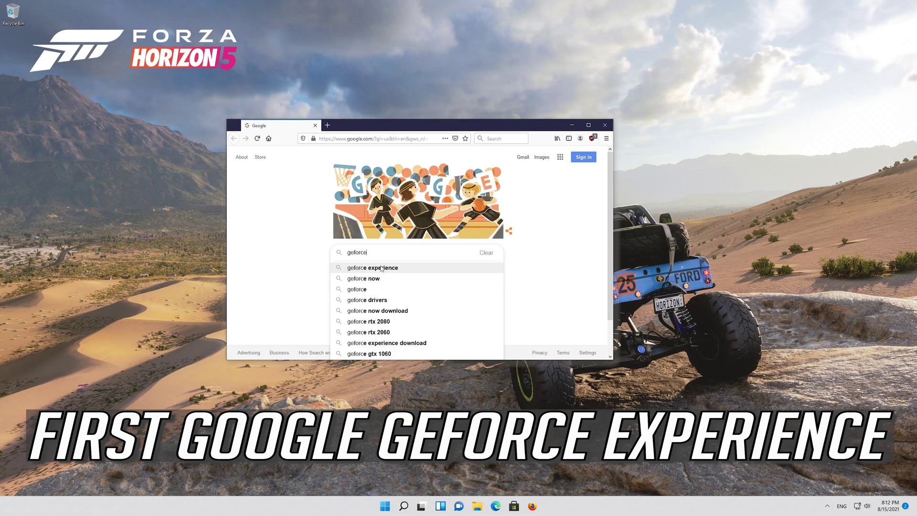
type(" exper")
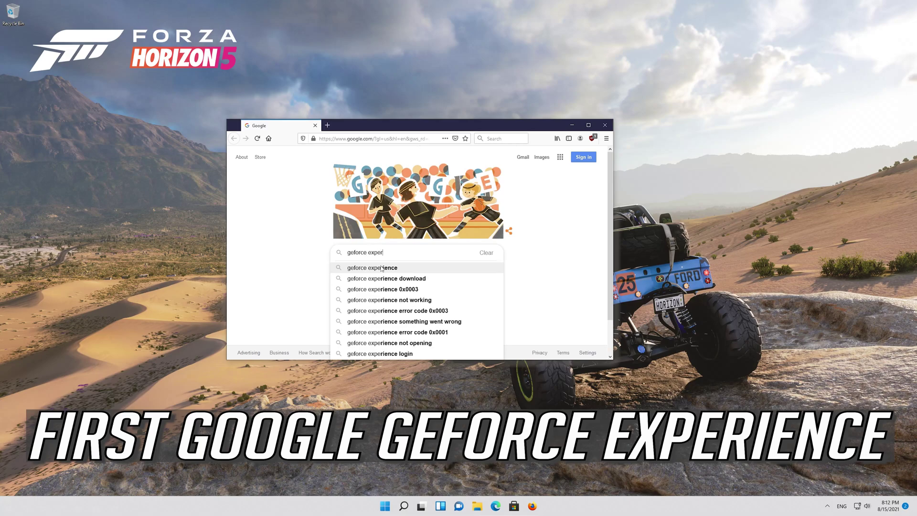
type("ience")
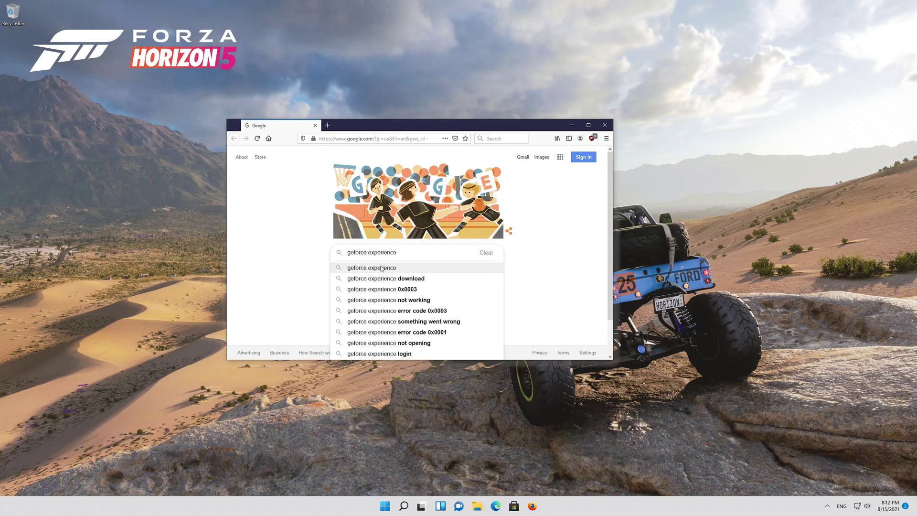
left_click(382, 269)
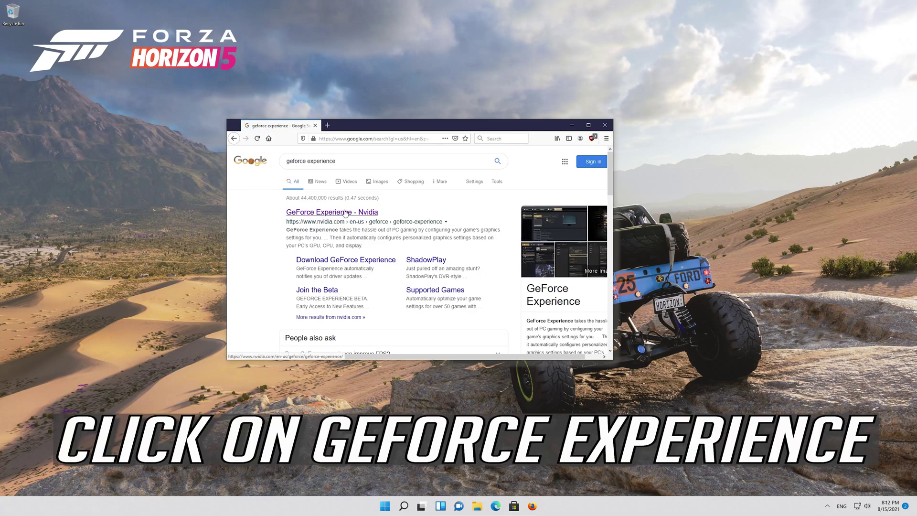
left_click(345, 213)
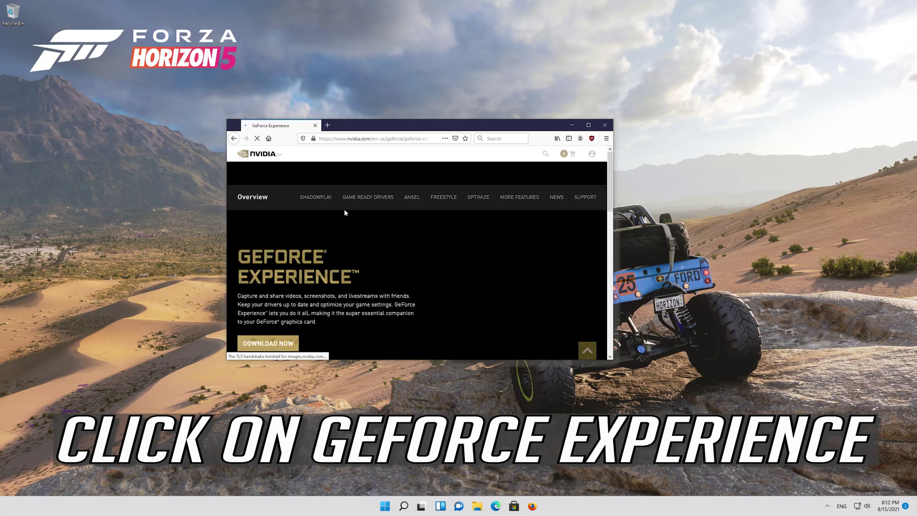
Download and save the GeForce Experience installer, check its progress, then close Firefox
scroll(346, 213, "down", 3)
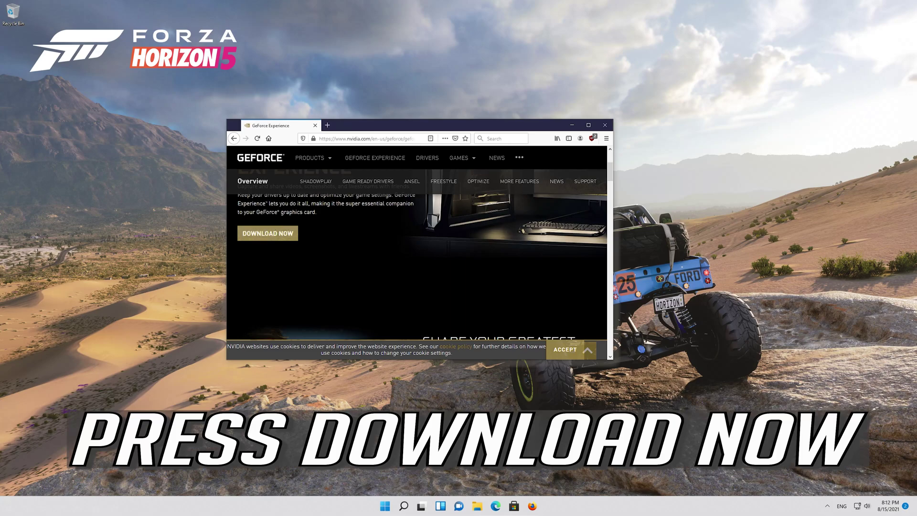
left_click(265, 239)
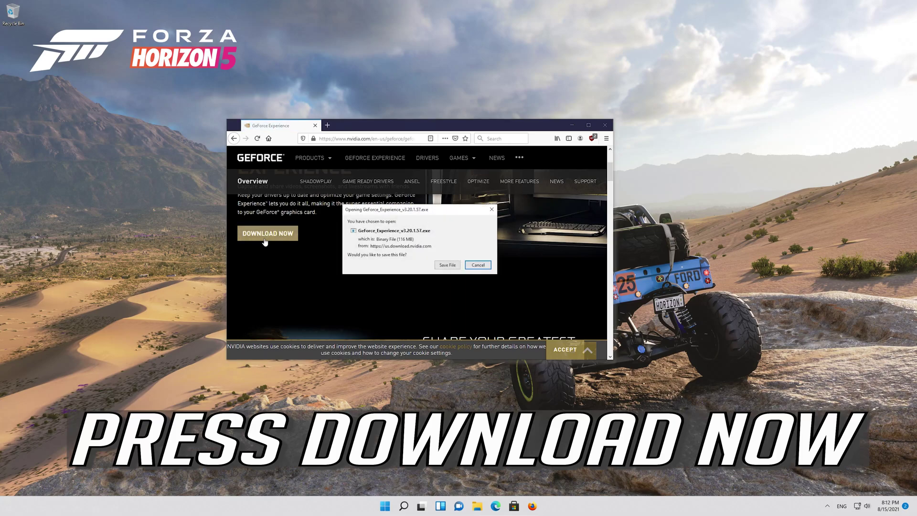
left_click(447, 265)
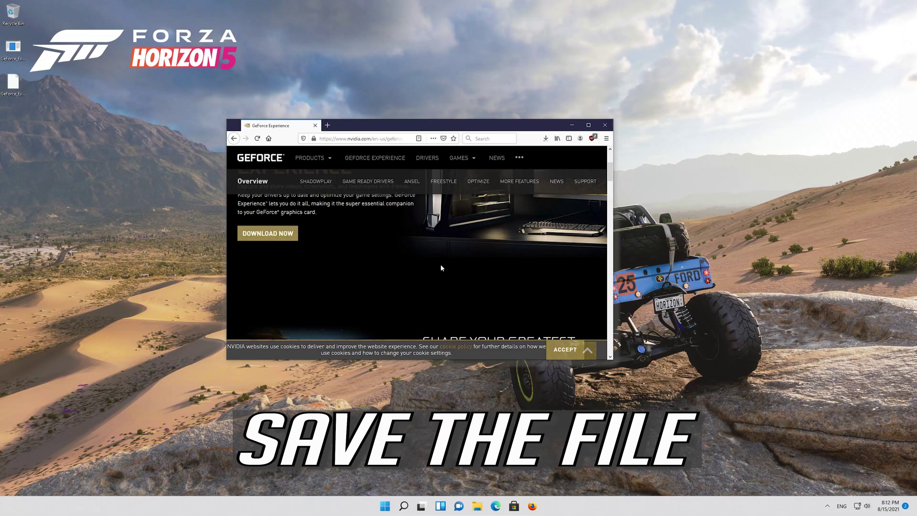
left_click(545, 140)
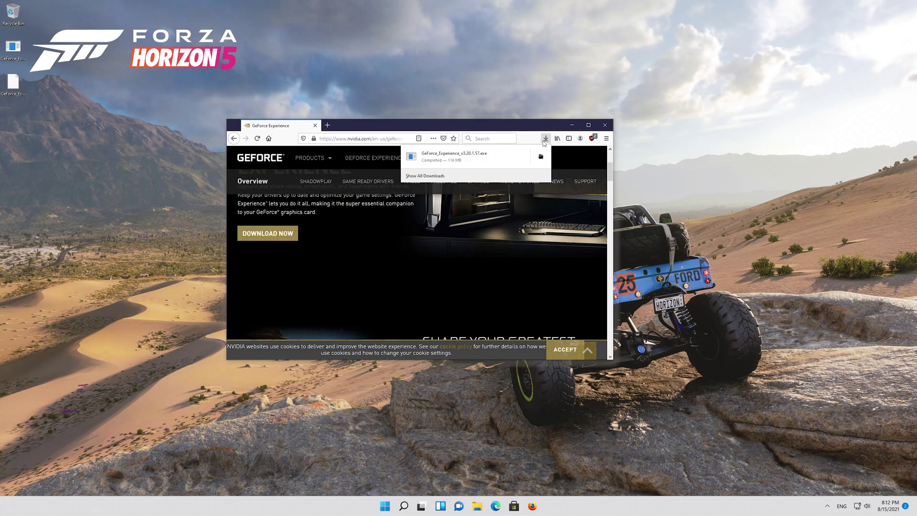
left_click(605, 126)
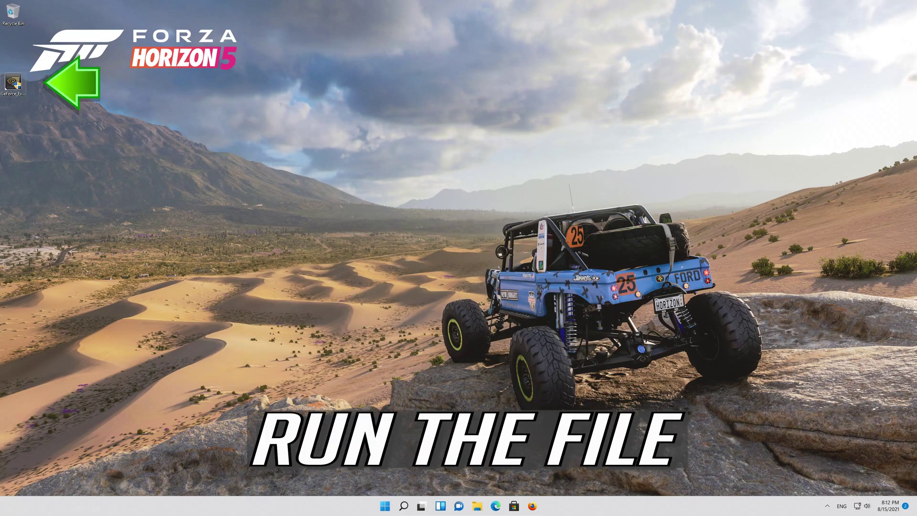
Run the GeForce Experience setup from the desktop and approve the User Account Control prompt
double_click(13, 82)
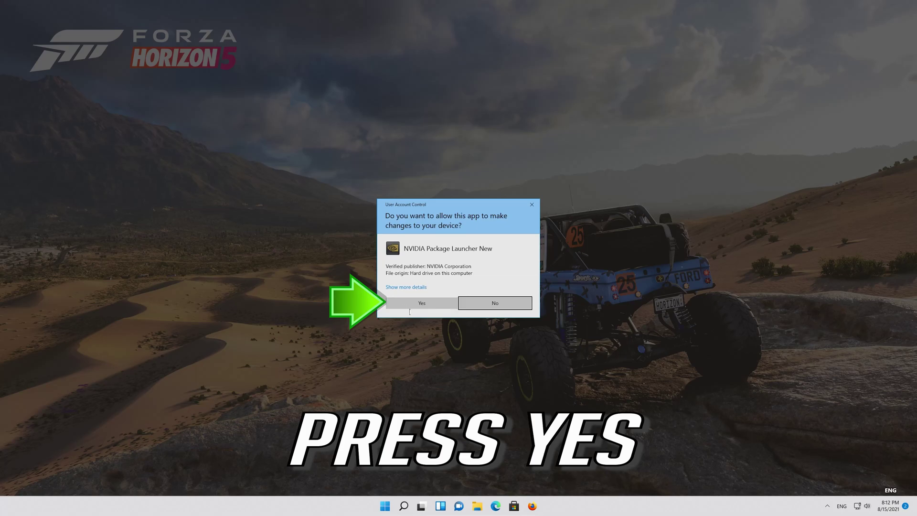
left_click(422, 303)
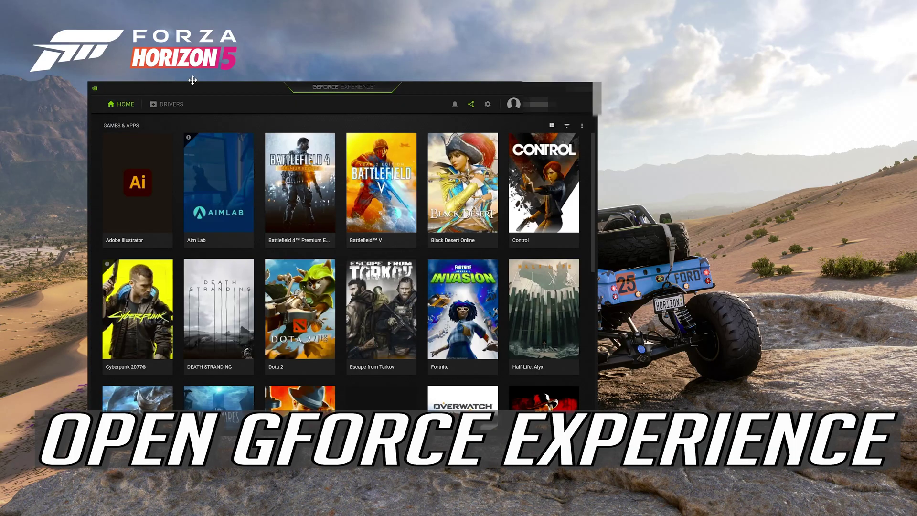
Check for updates on the Drivers page, revealing Game Ready Driver 471.68
left_click_drag(231, 87, 343, 68)
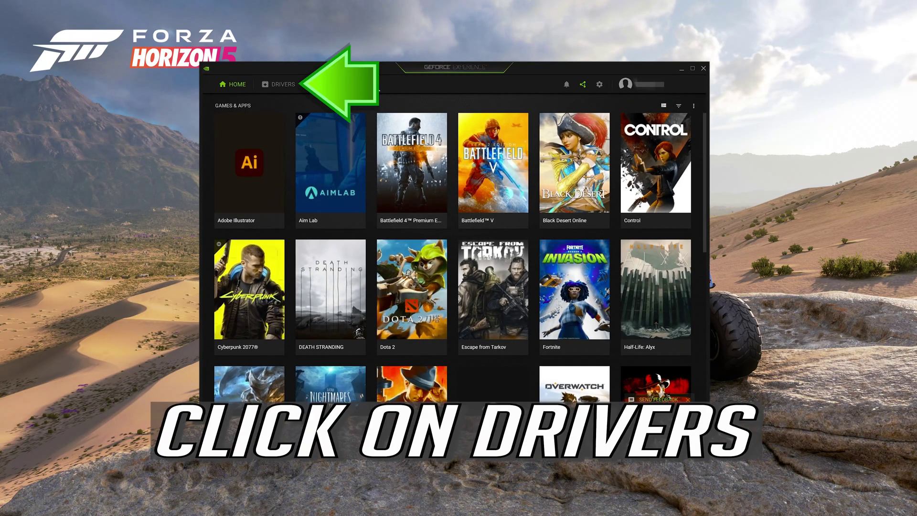
left_click(277, 88)
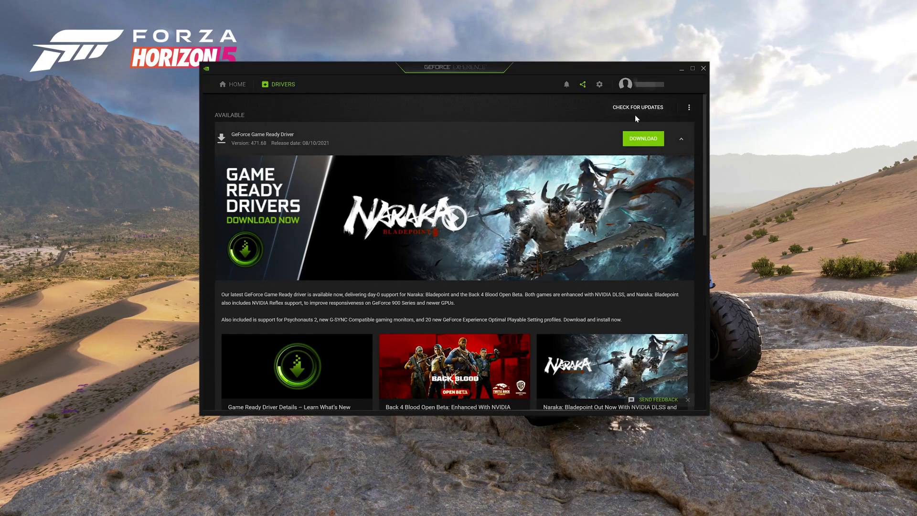
left_click(638, 108)
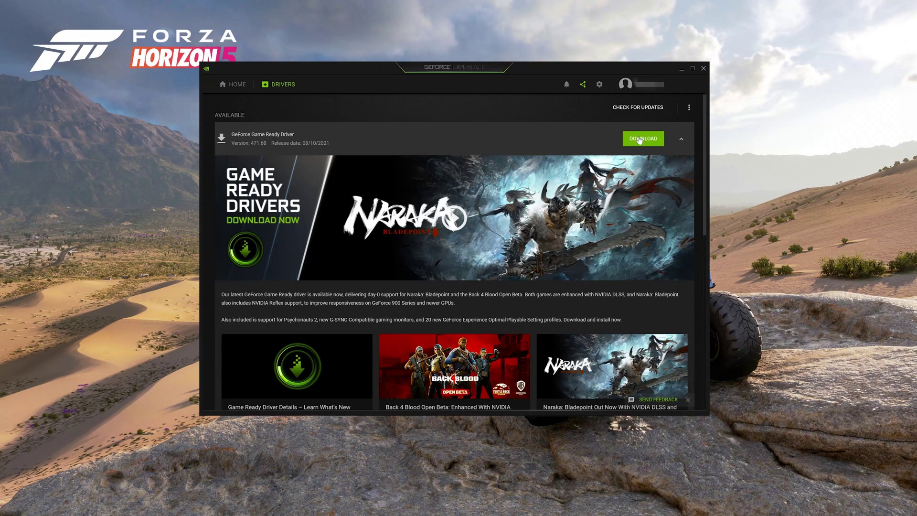
Download Game Ready Driver 471.68 and start its Express Installation
left_click(640, 140)
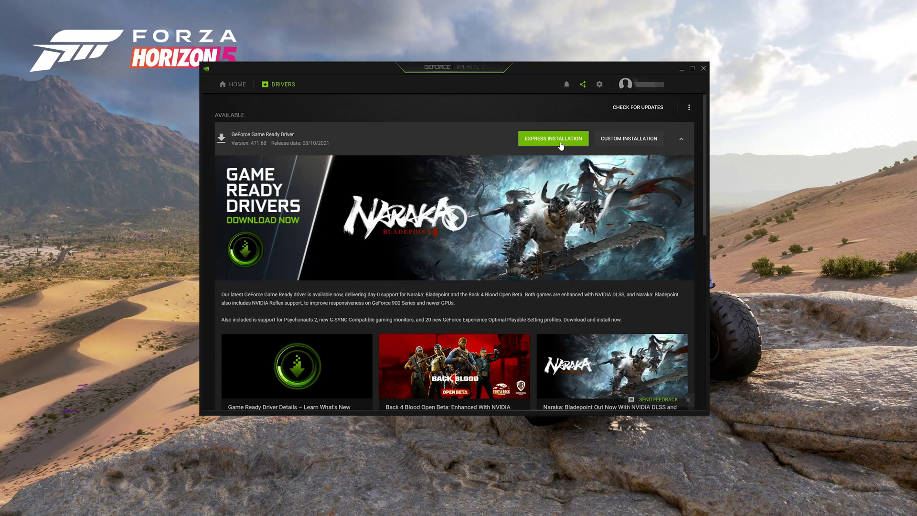
left_click(555, 140)
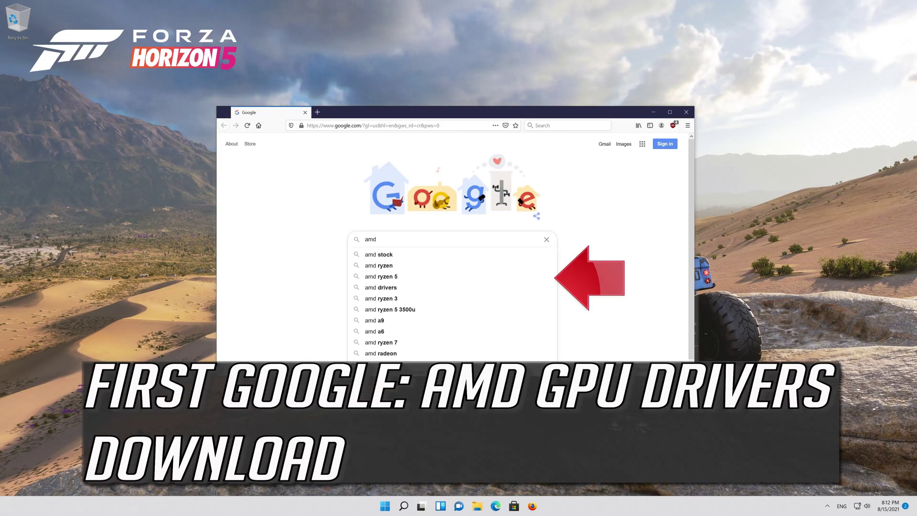
Google 'amd gpu drivers download' and open AMD's Drivers and Support page
type(" gpu")
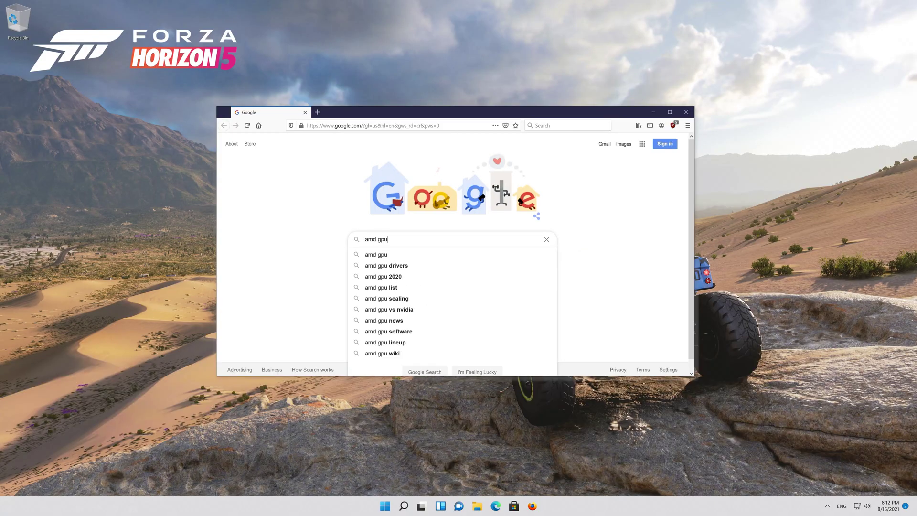
type(" drivers")
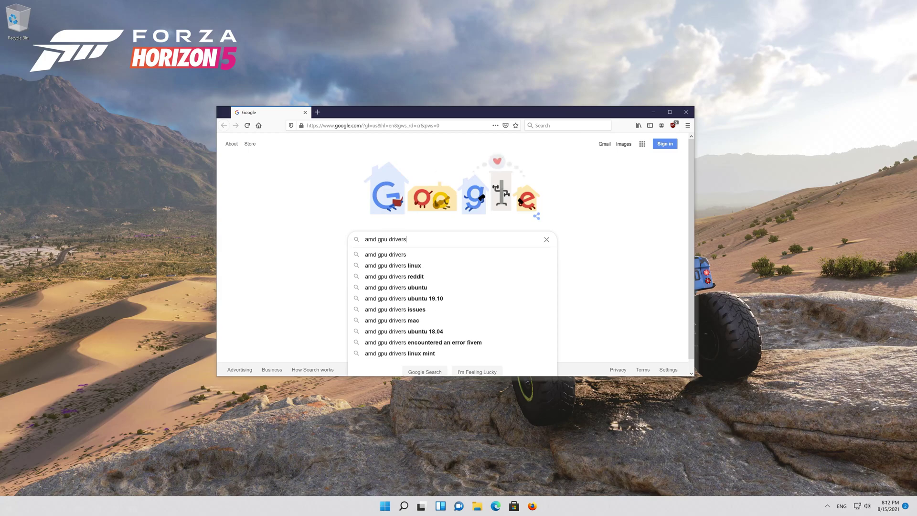
type(" do")
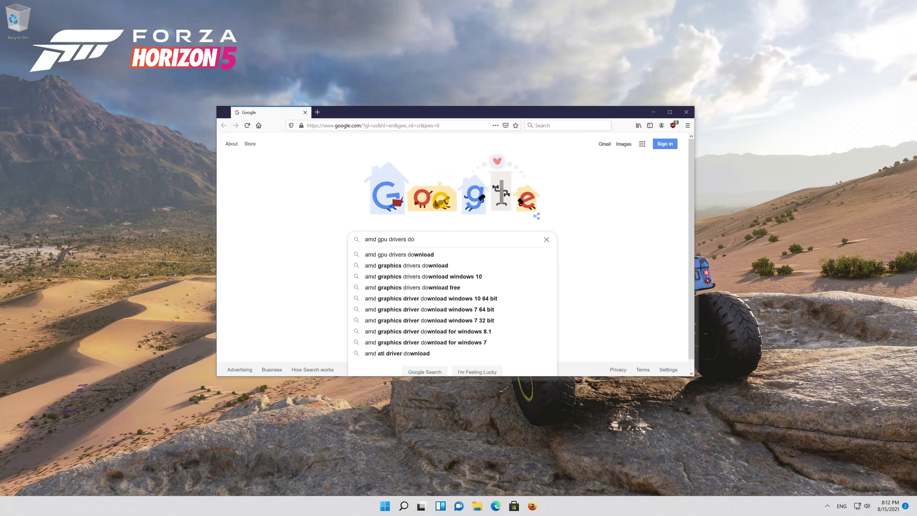
type("wnload")
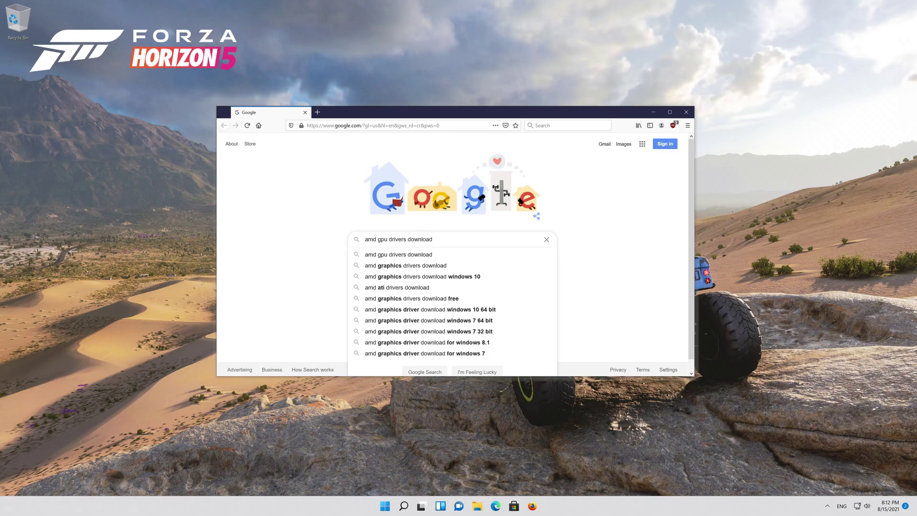
key("Return")
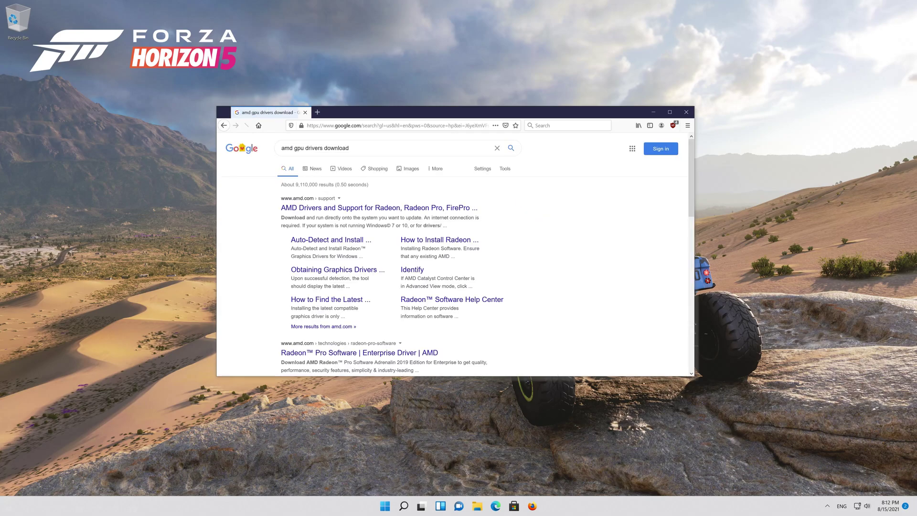
left_click(361, 209)
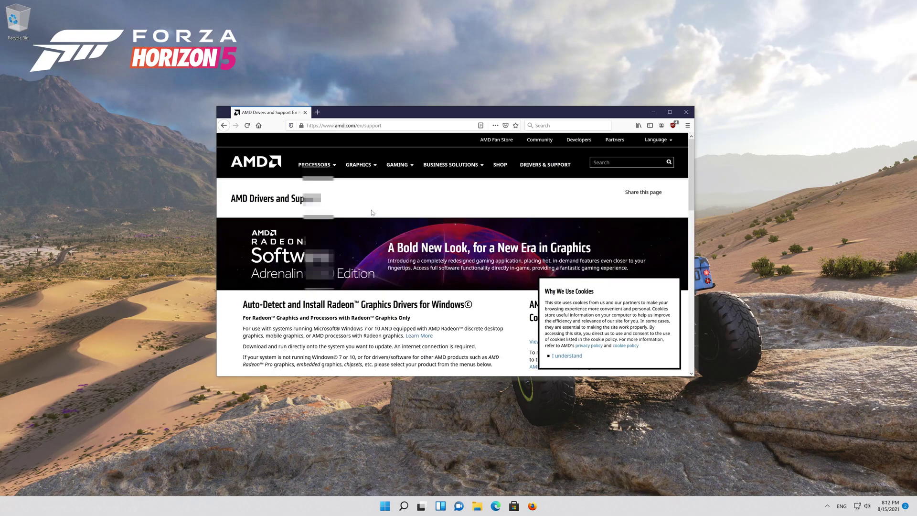
Download and save the Radeon Software Adrenalin installer from AMD's support page, then close Firefox
scroll(372, 213, "down", 3)
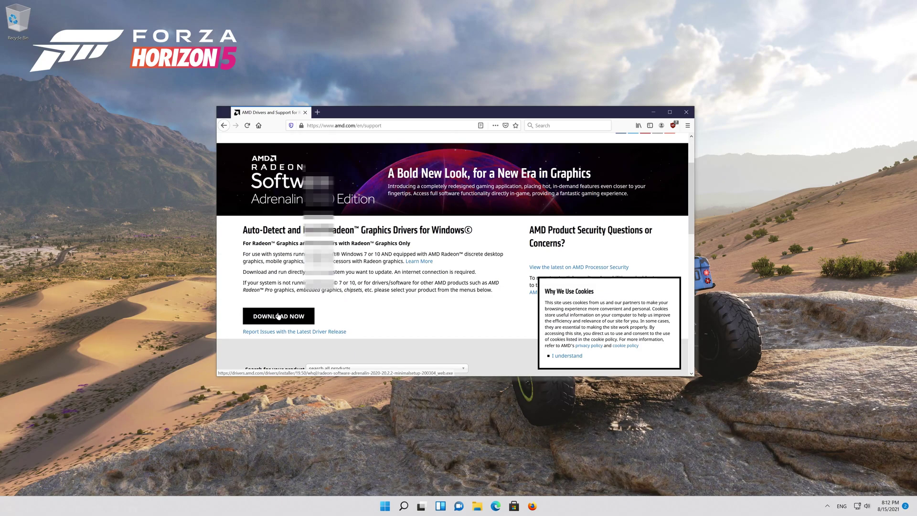
left_click(279, 315)
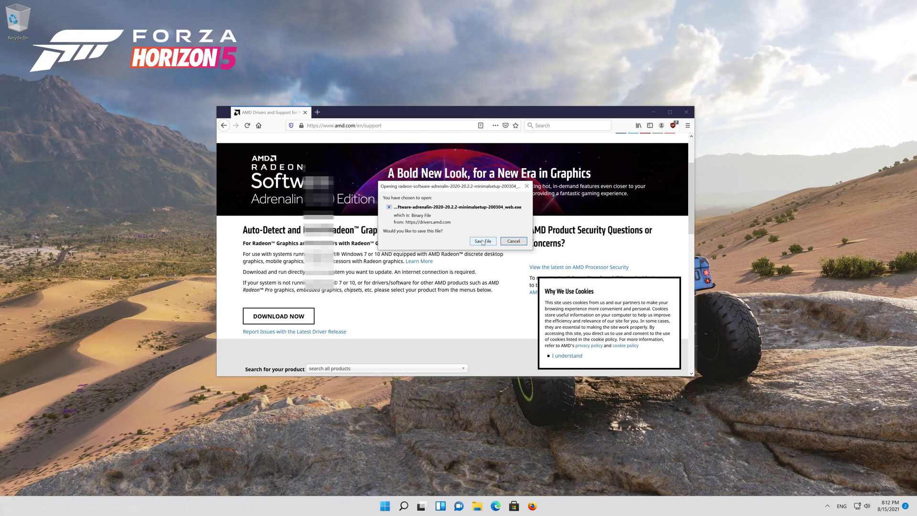
left_click(484, 242)
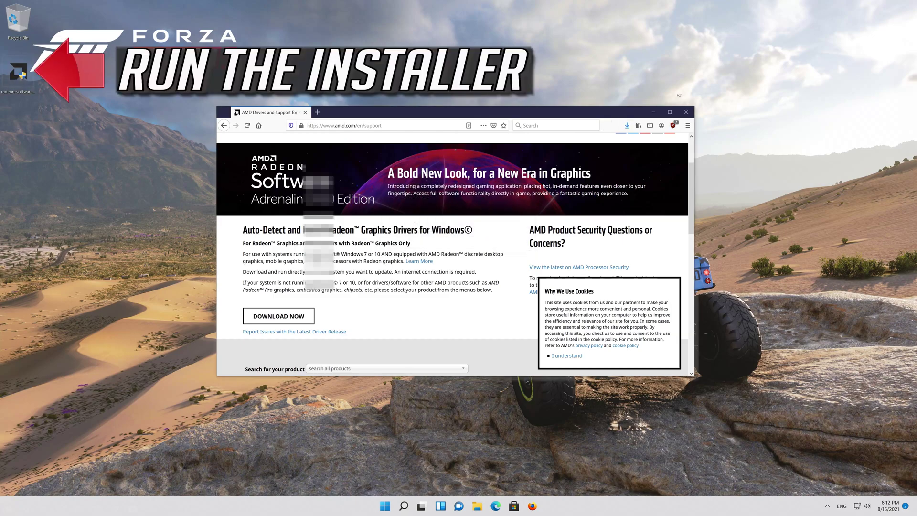
left_click(690, 109)
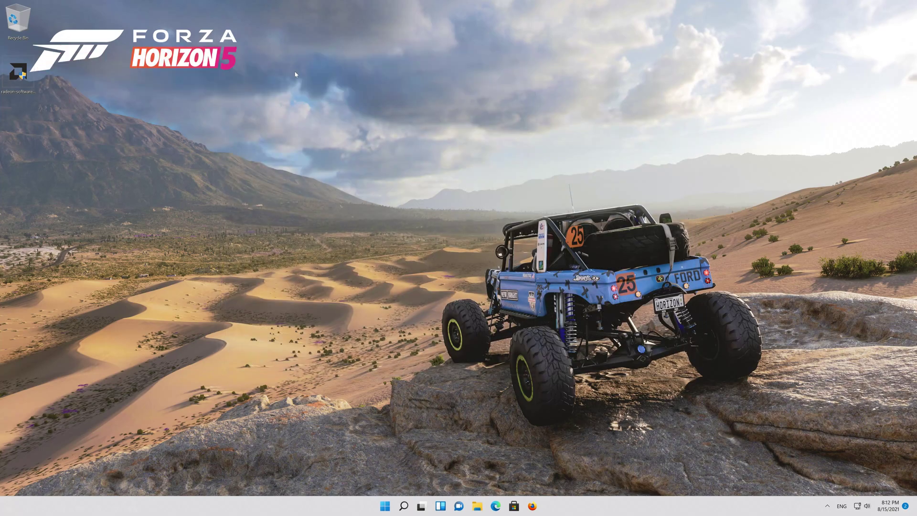
Launch the desktop radeon-software installer, approve UAC, and extract it to the default folder
double_click(15, 76)
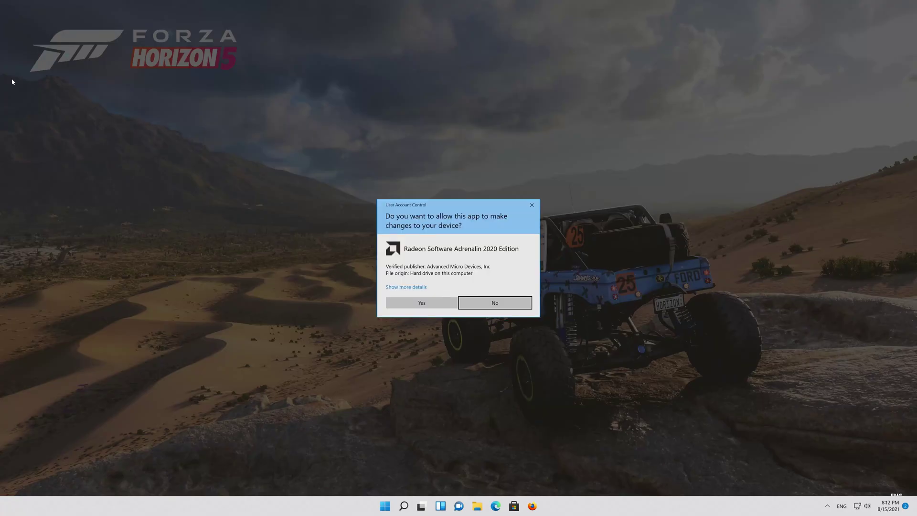
left_click(412, 302)
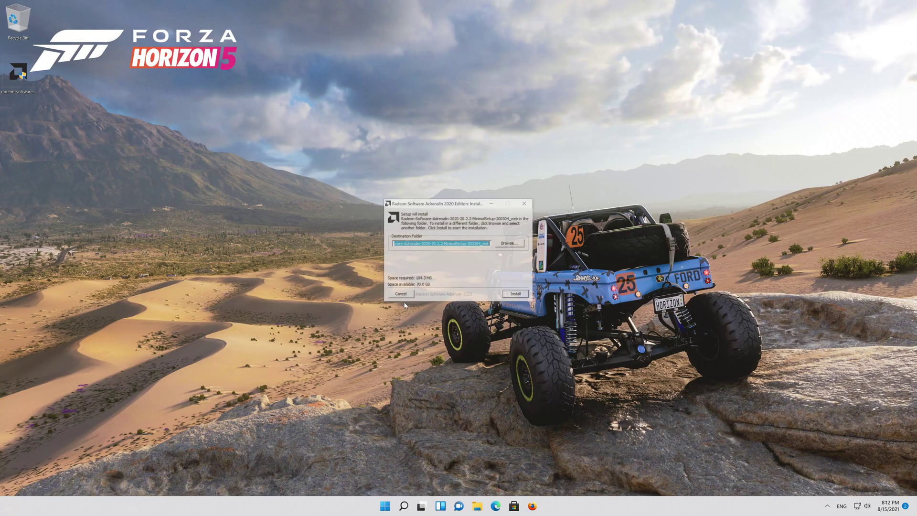
left_click(520, 296)
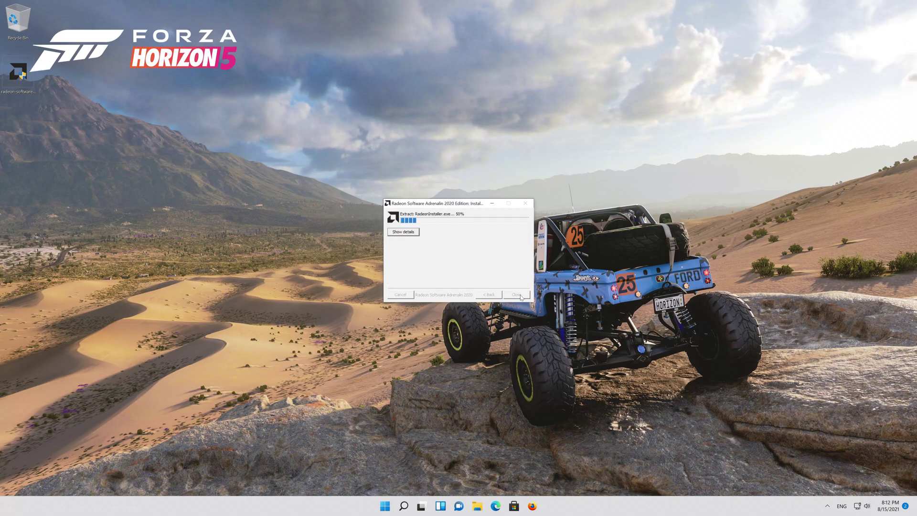